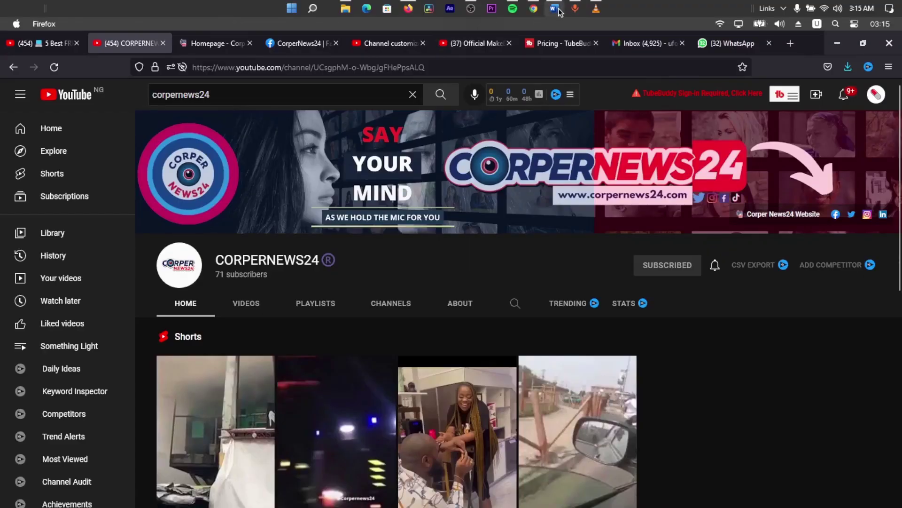
Search Windows for Game Mode settings, then close the search panel
mouse_move(558, 12)
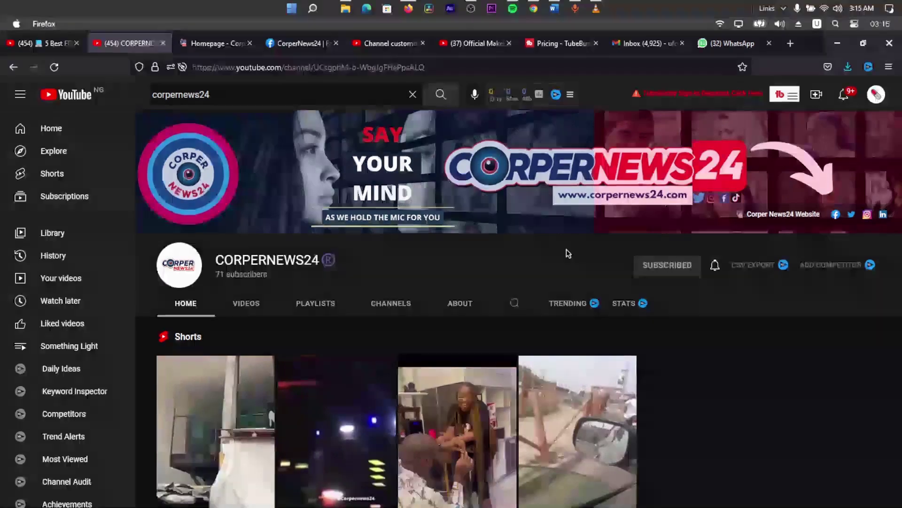
left_click(312, 8)
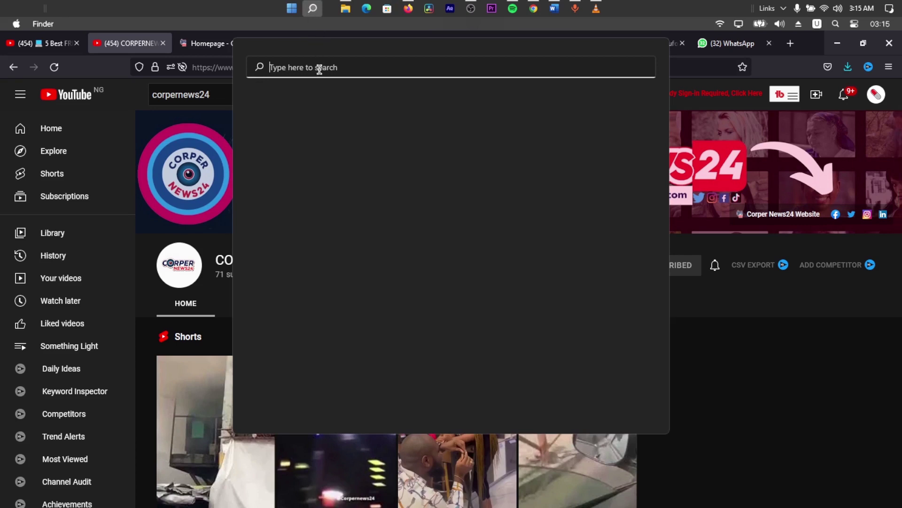
type("g")
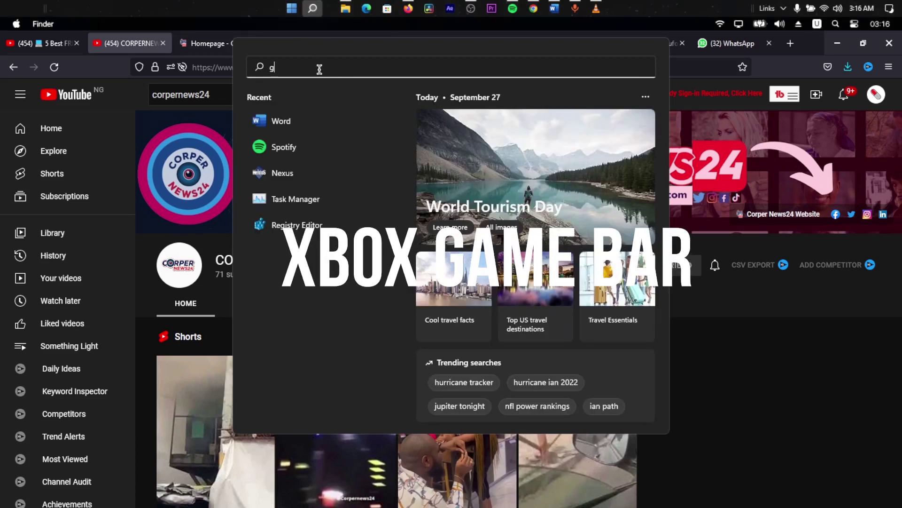
type("ame Mode settingsme")
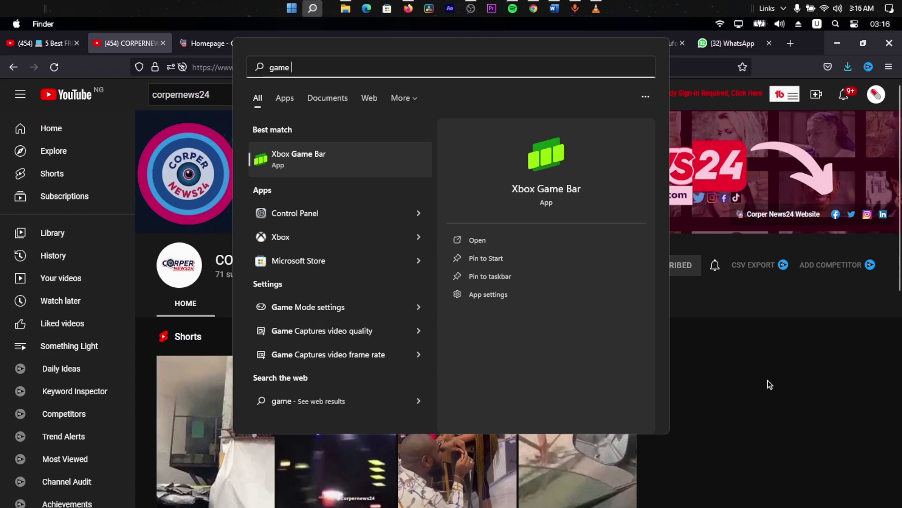
left_click(737, 341)
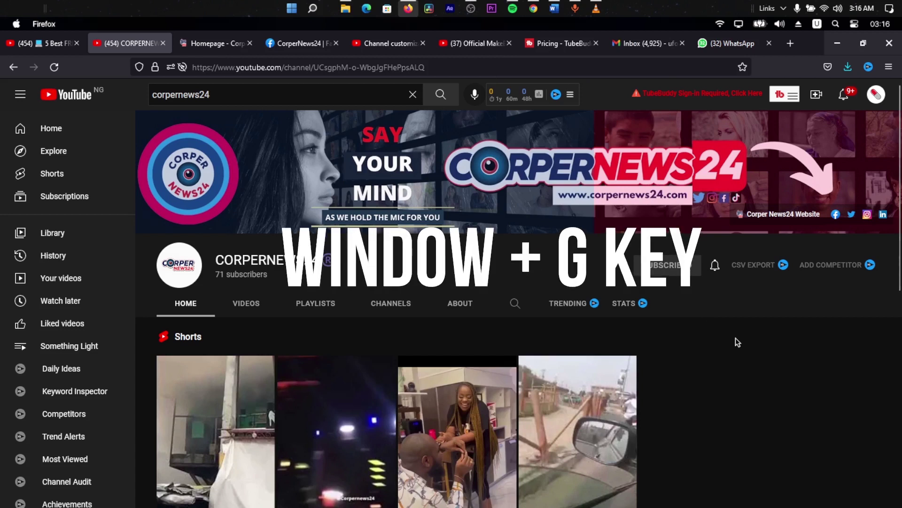
Start a Game Bar capture of the browser window with the microphone muted
key("super+g")
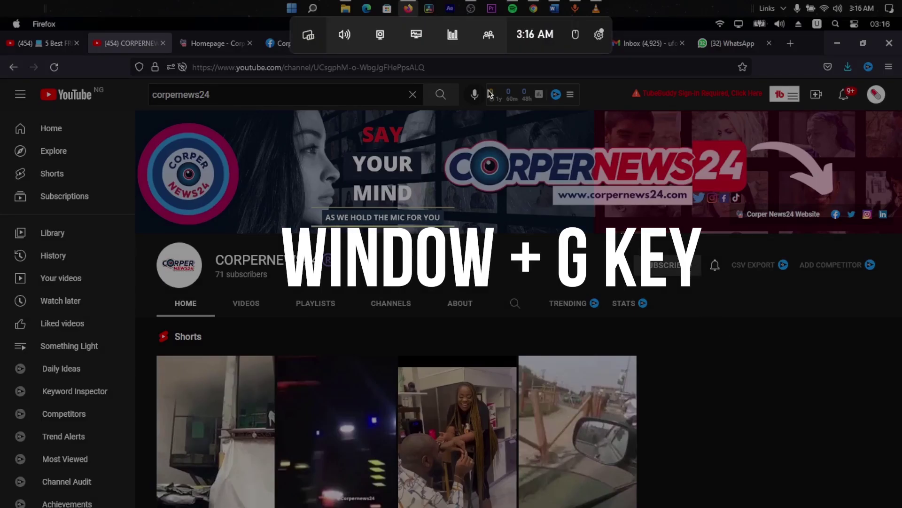
left_click(380, 37)
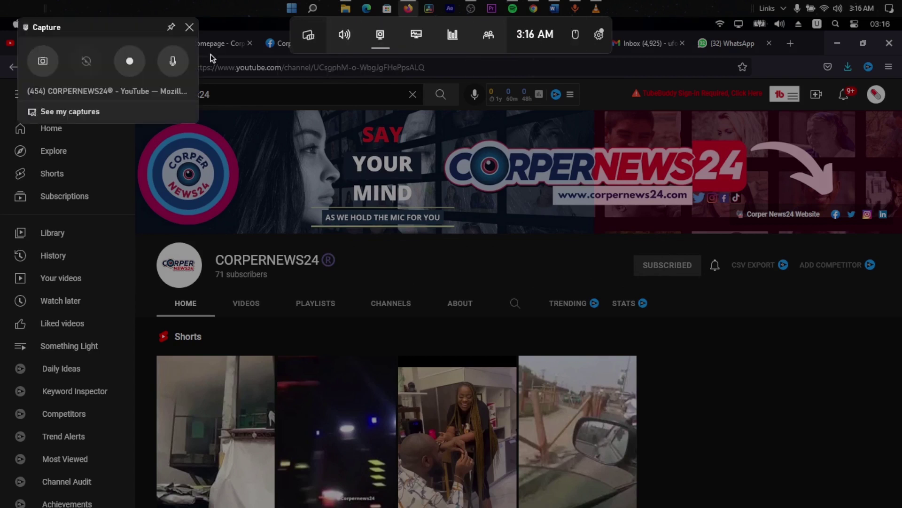
left_click(131, 66)
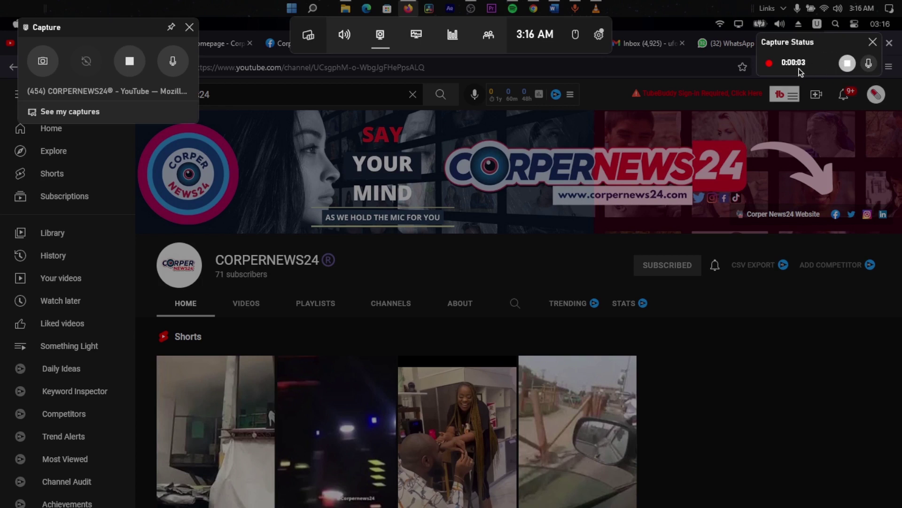
left_click(869, 64)
Look over the Game Bar Shortcuts and Capturing settings
left_click(598, 35)
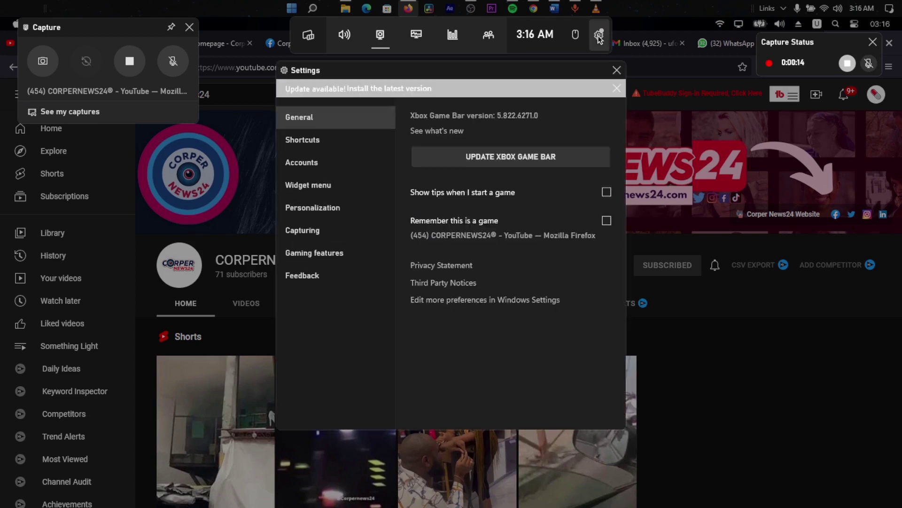
left_click(327, 144)
left_click(319, 230)
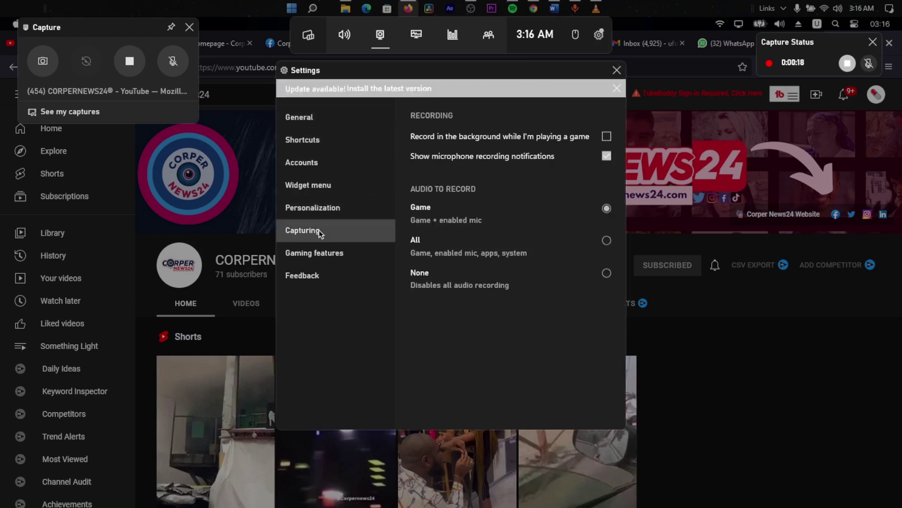
Close Game Bar settings, stop the recording and dismiss the overlay
left_click(848, 63)
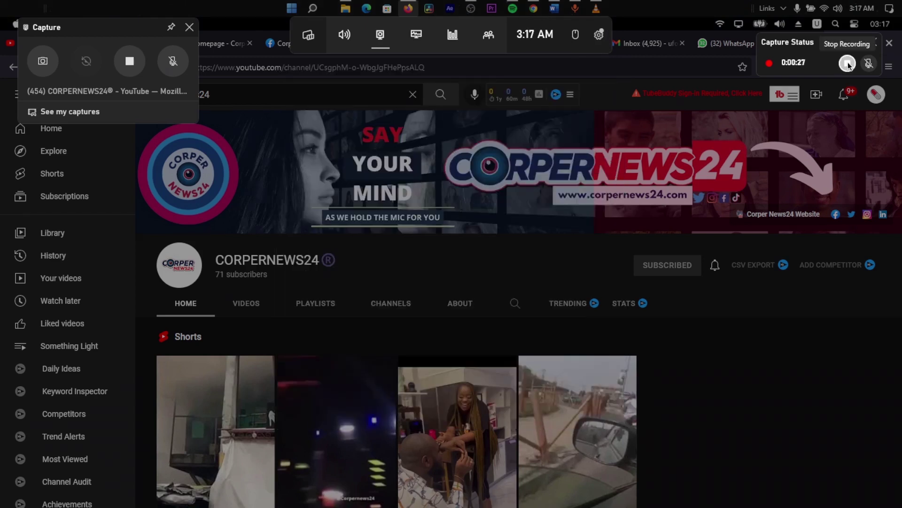
left_click(848, 63)
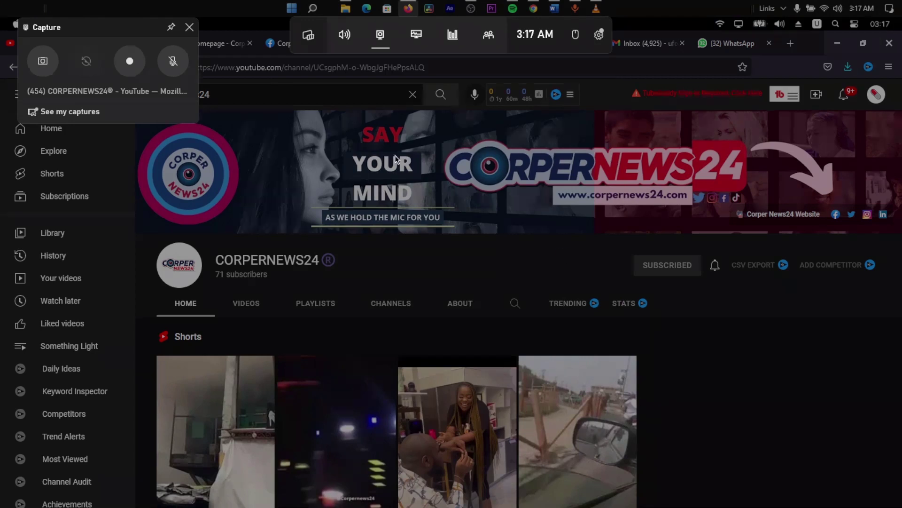
left_click(737, 341)
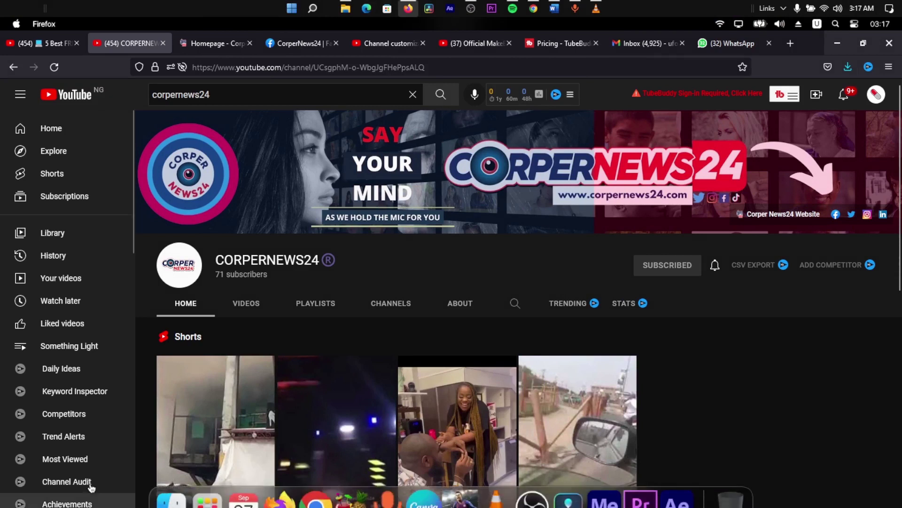
left_click(171, 475)
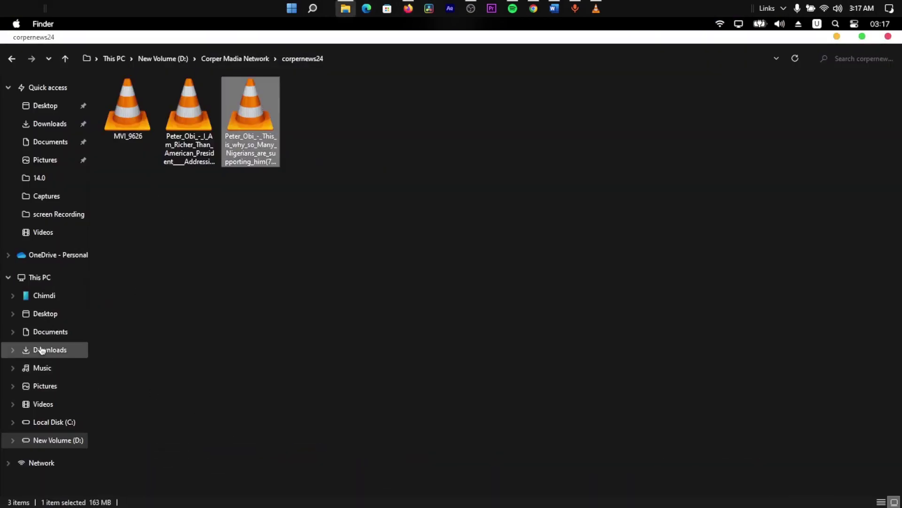
left_click(48, 404)
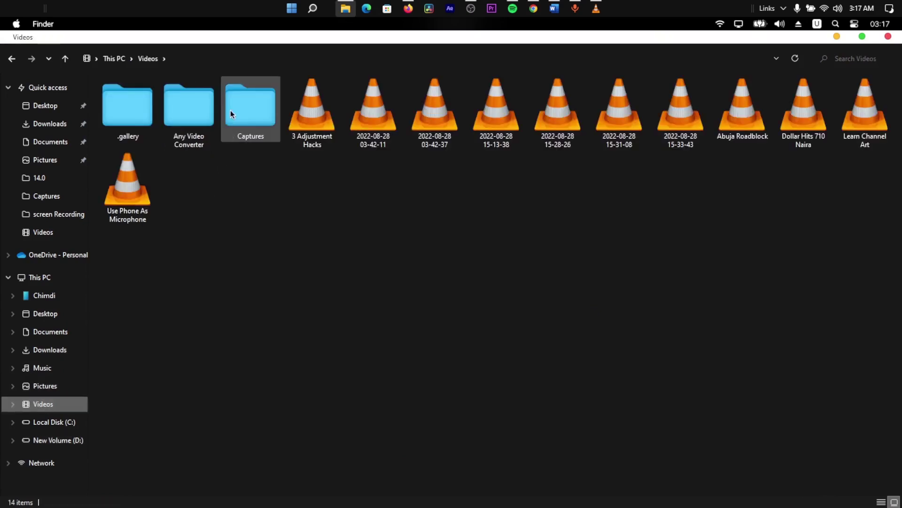
left_click(230, 110)
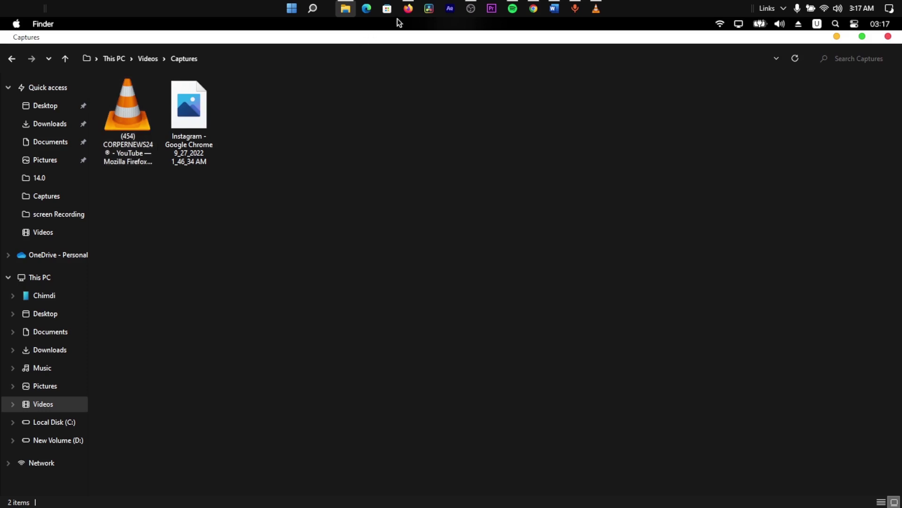
left_click(409, 8)
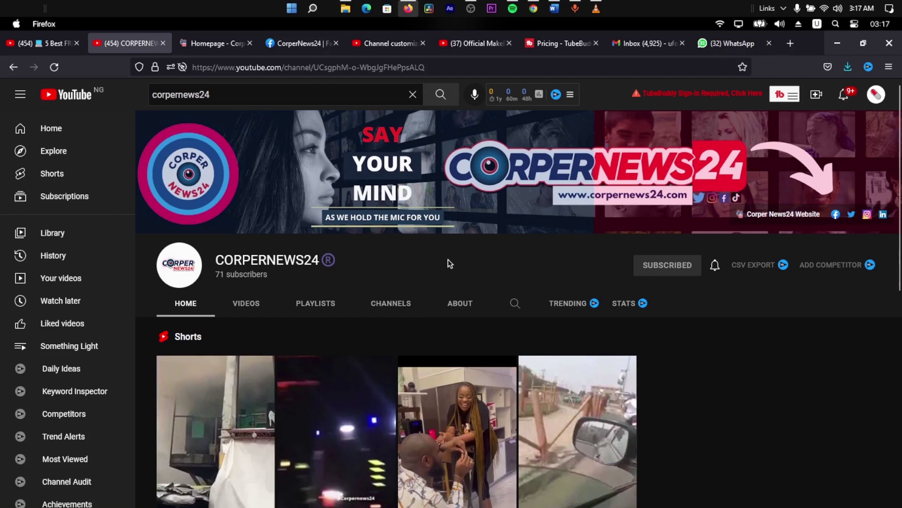
scroll(448, 263, "down", 5)
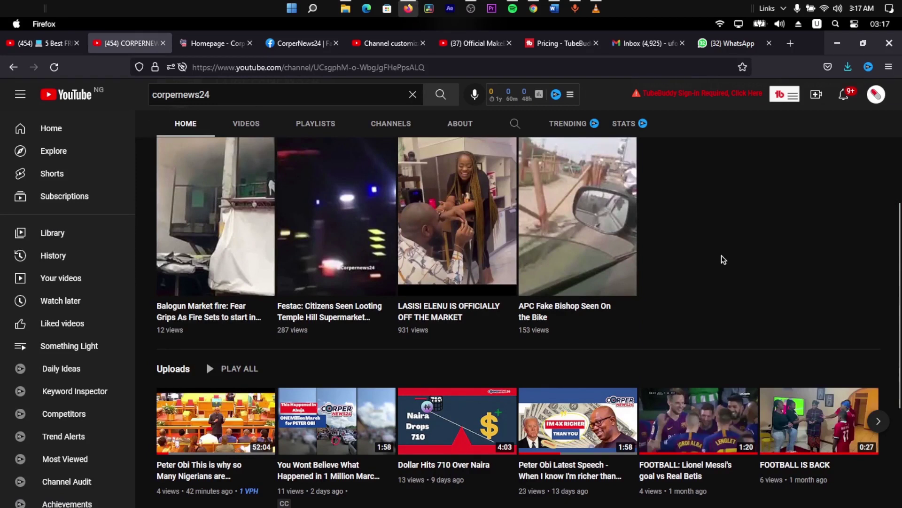
scroll(721, 255, "up", 3)
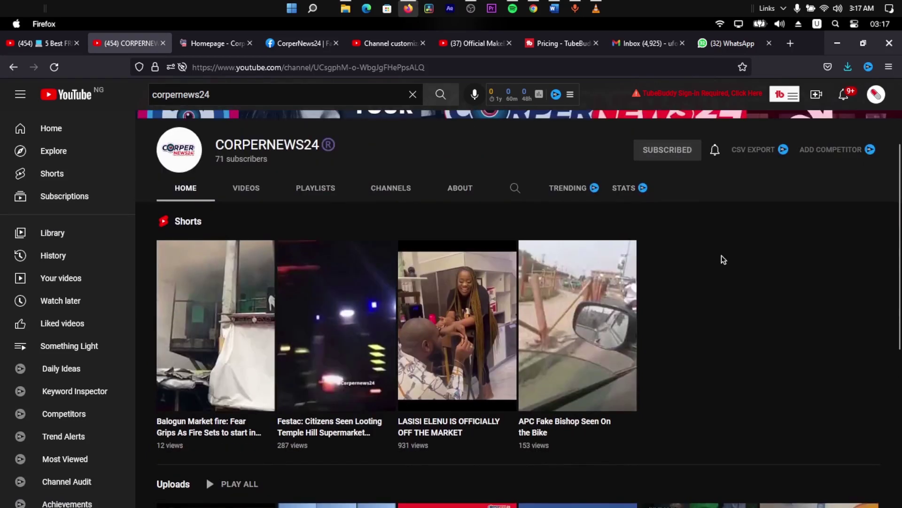
scroll(722, 256, "down", 2)
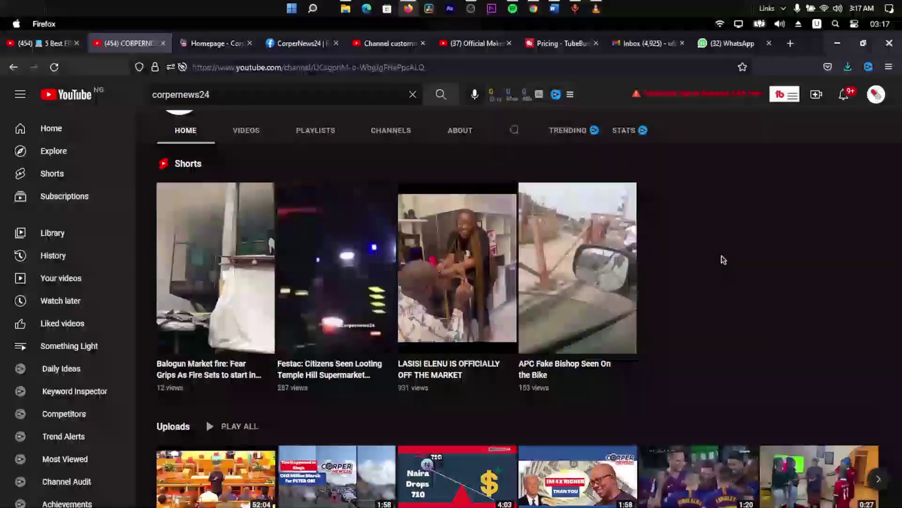
scroll(722, 256, "up", 4)
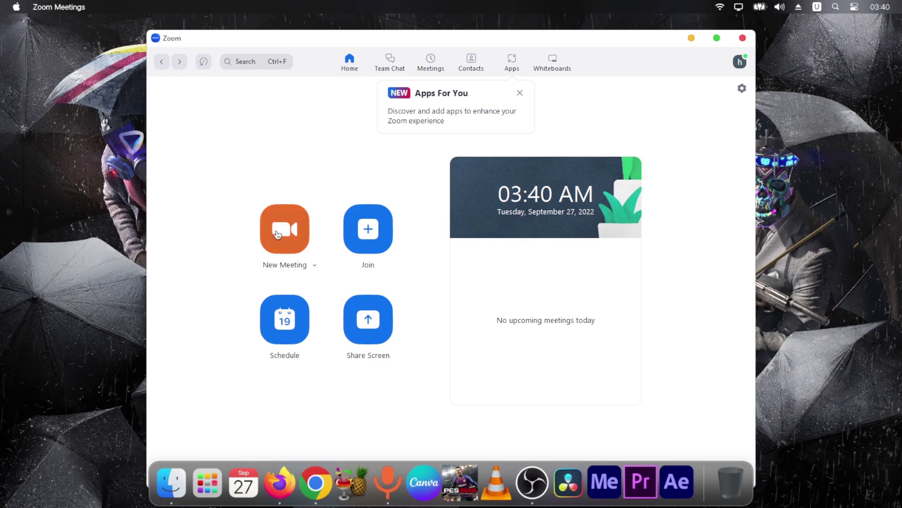
Start a new meeting on computer audio, mute the microphone and begin recording
left_click(292, 230)
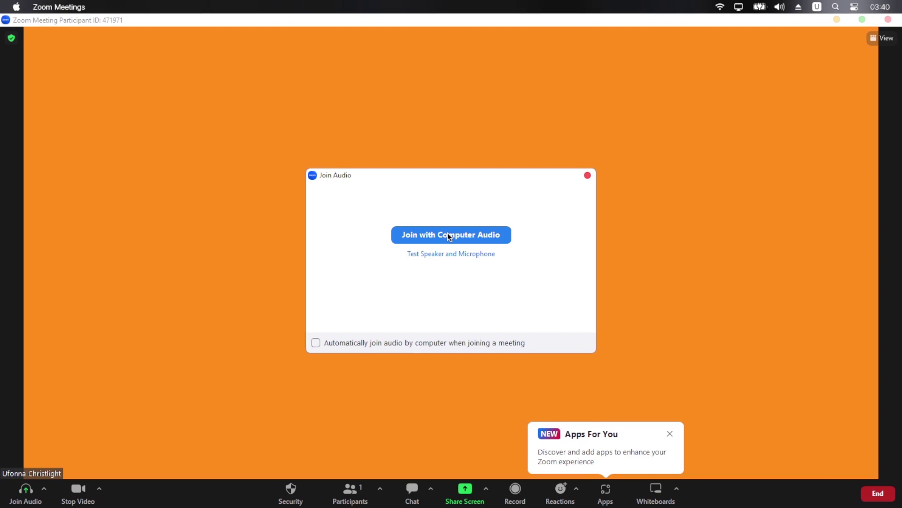
left_click(449, 236)
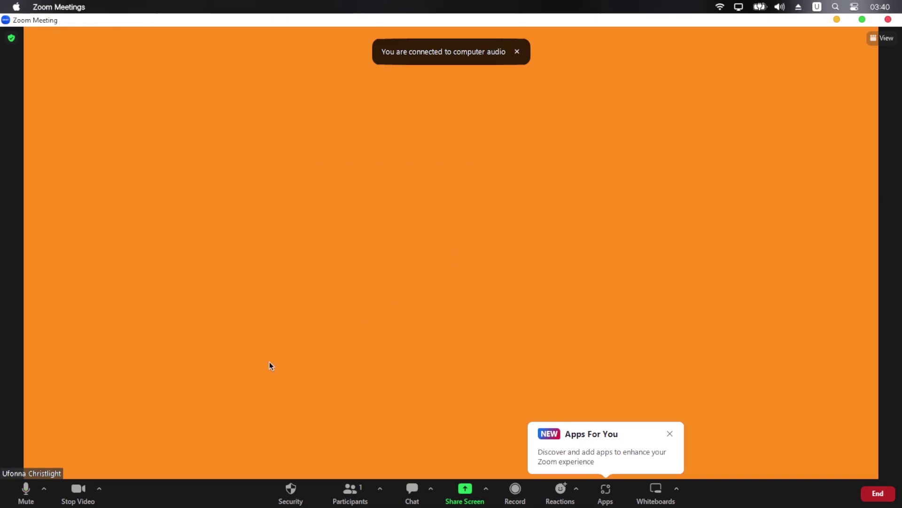
left_click(25, 492)
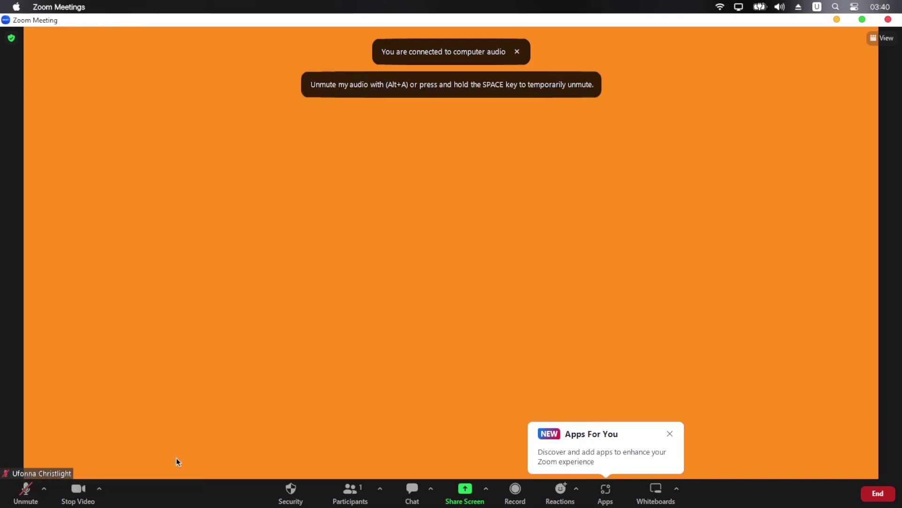
mouse_move(536, 493)
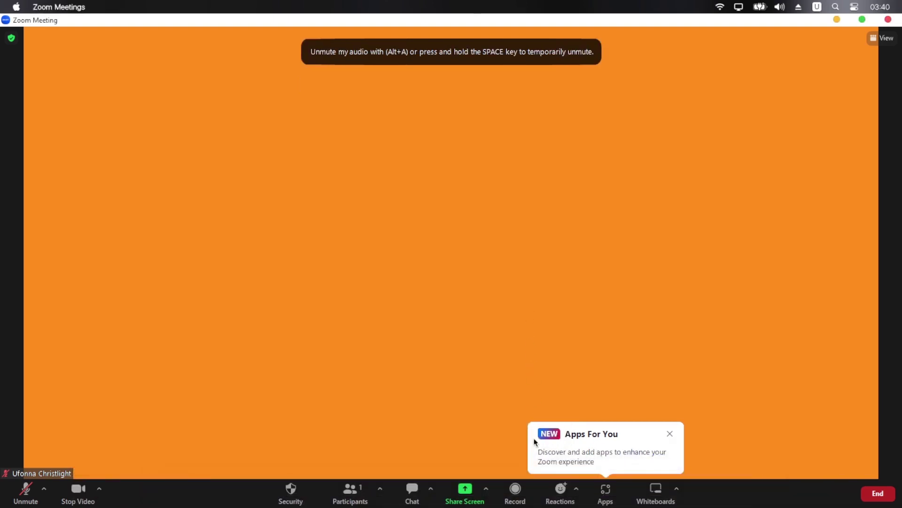
left_click(514, 493)
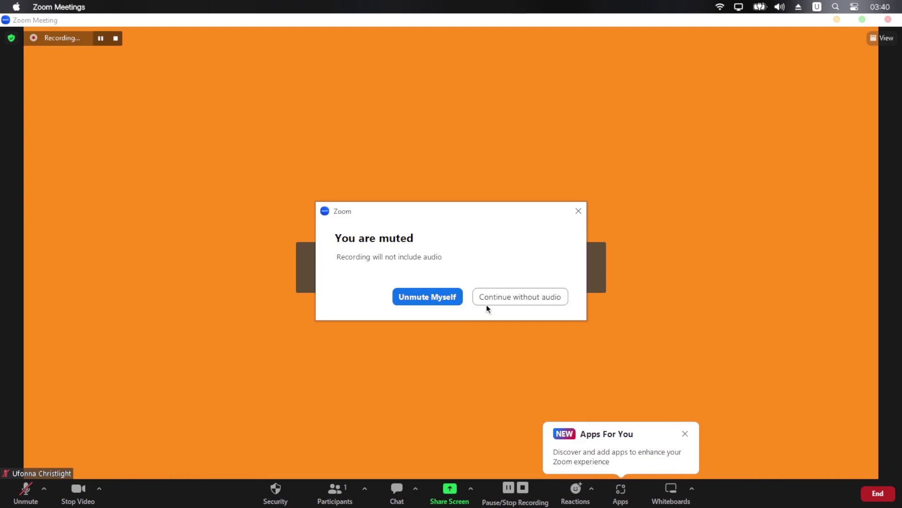
Continue recording without audio and share the entire screen
left_click(516, 297)
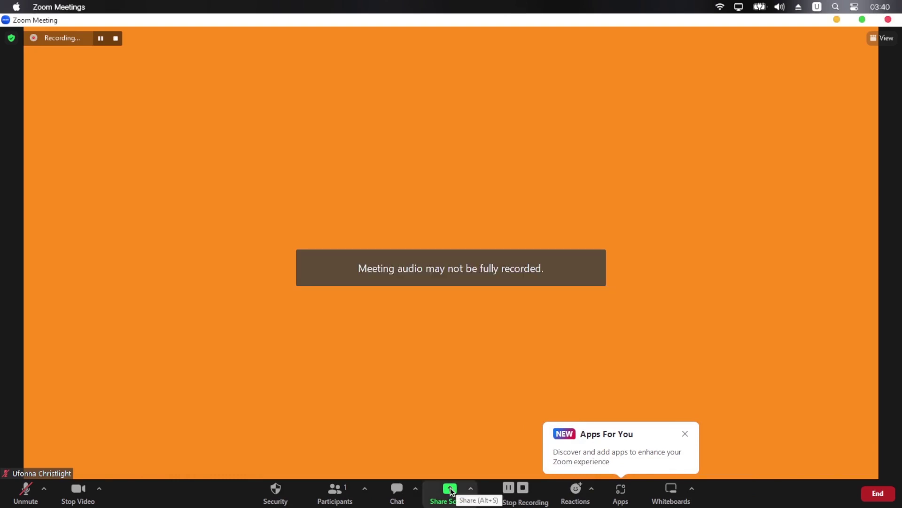
left_click(451, 489)
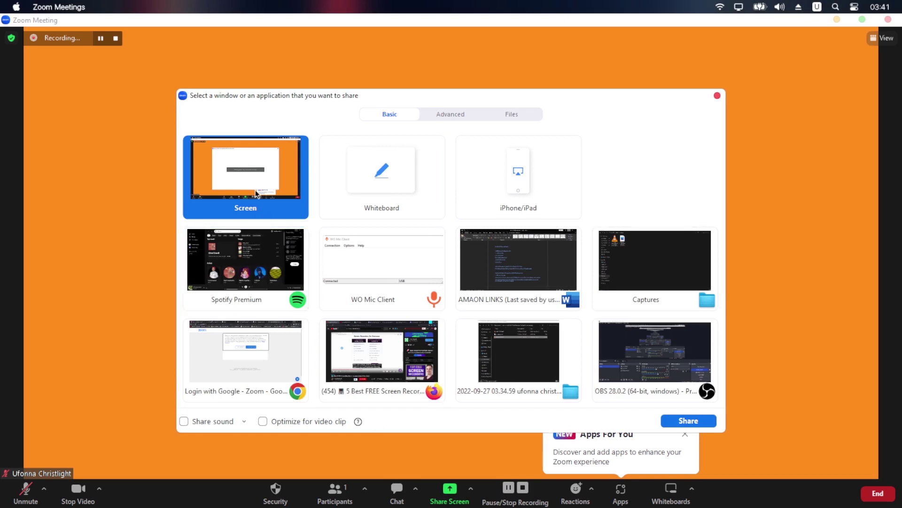
left_click(689, 421)
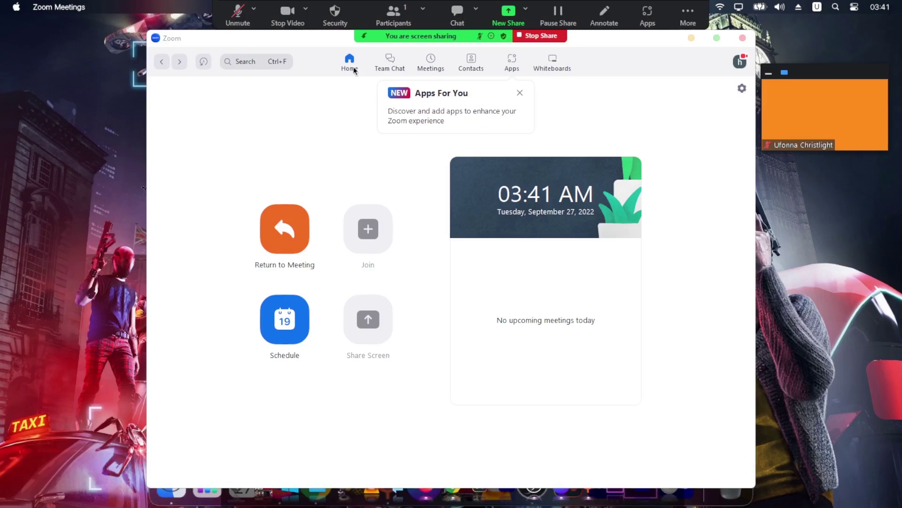
Turn the camera off and pick the freehand pen from the annotation Draw tools
left_click(284, 19)
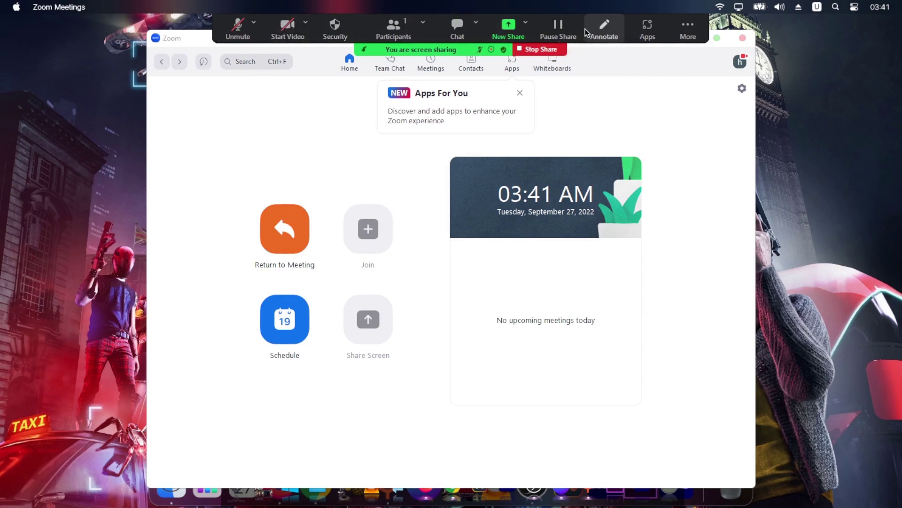
left_click(607, 28)
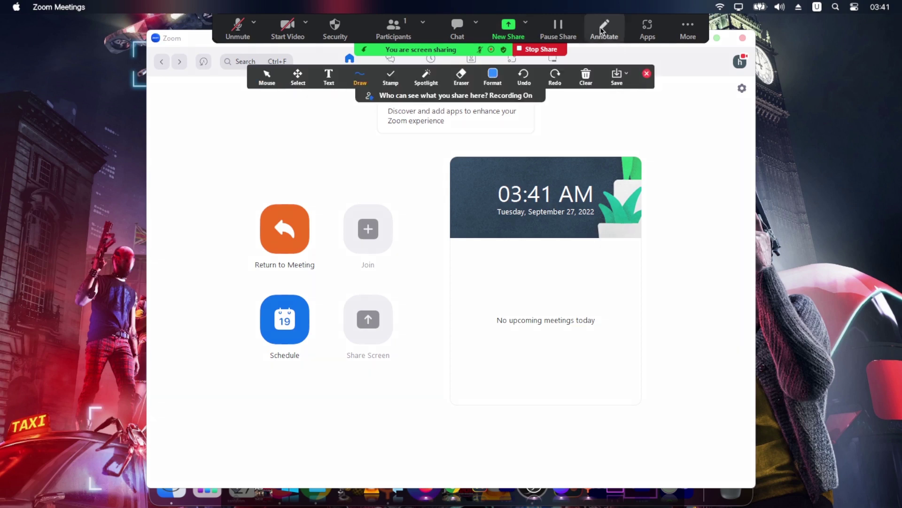
left_click(360, 80)
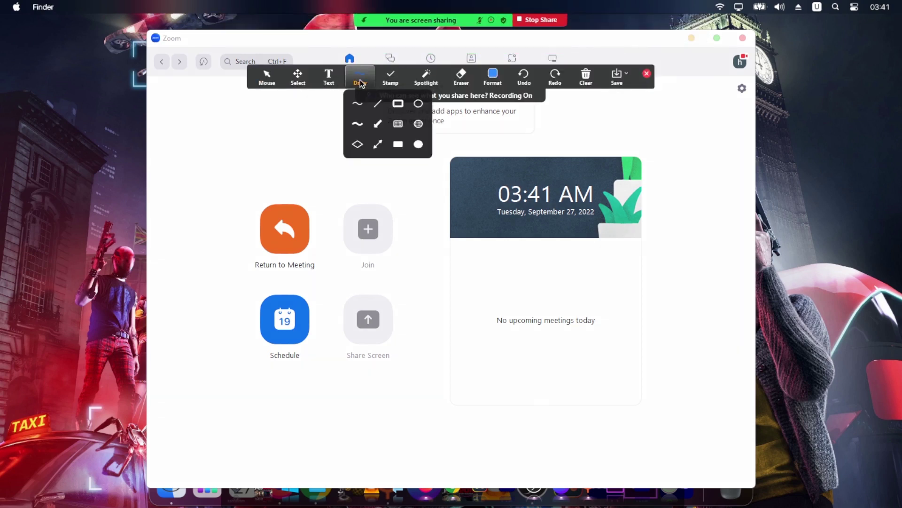
left_click(377, 123)
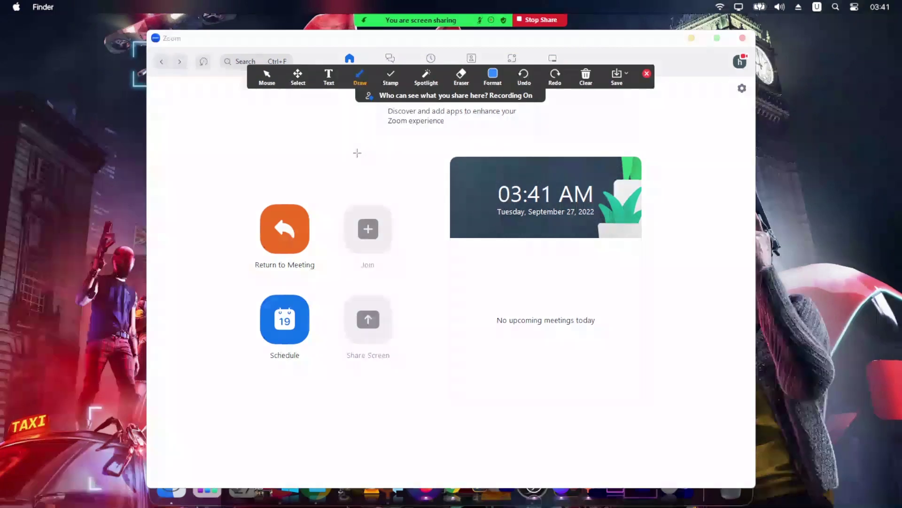
Stamp a blue arrow left of the clock card, check format options, and stop sharing
left_click(378, 84)
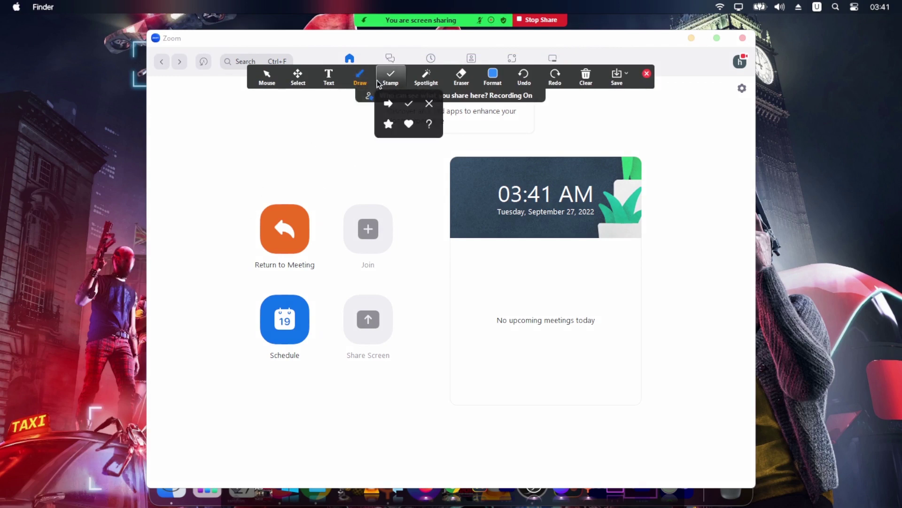
left_click(388, 106)
left_click(421, 196)
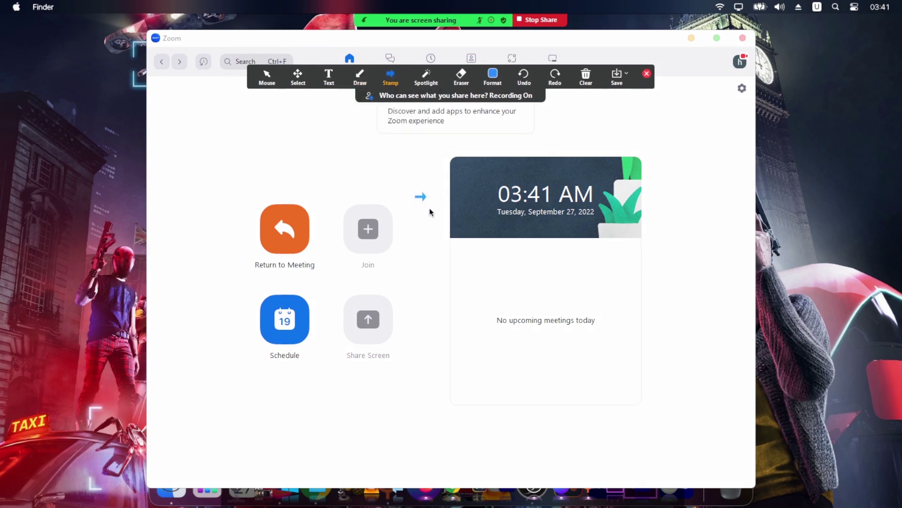
left_click(390, 77)
left_click(493, 76)
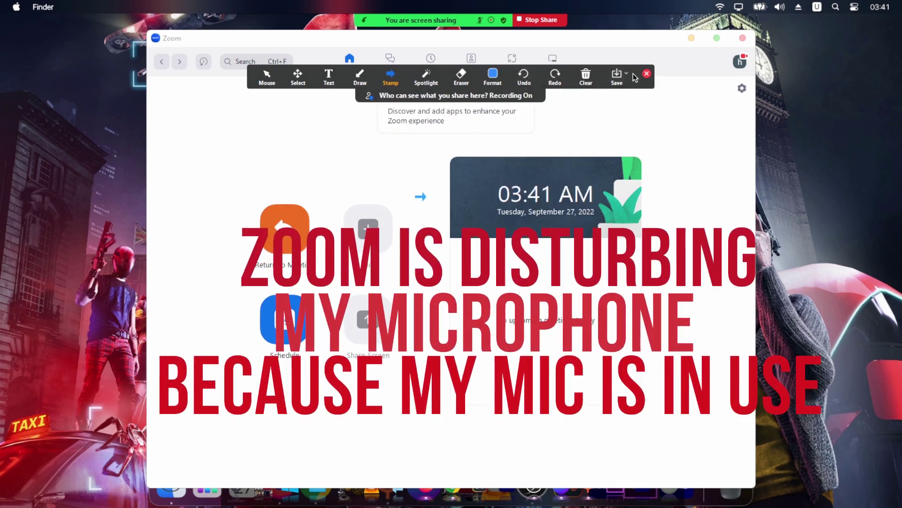
left_click(540, 20)
Bring up the end-meeting choices and dismiss them with Escape so the recording converts
left_click(875, 492)
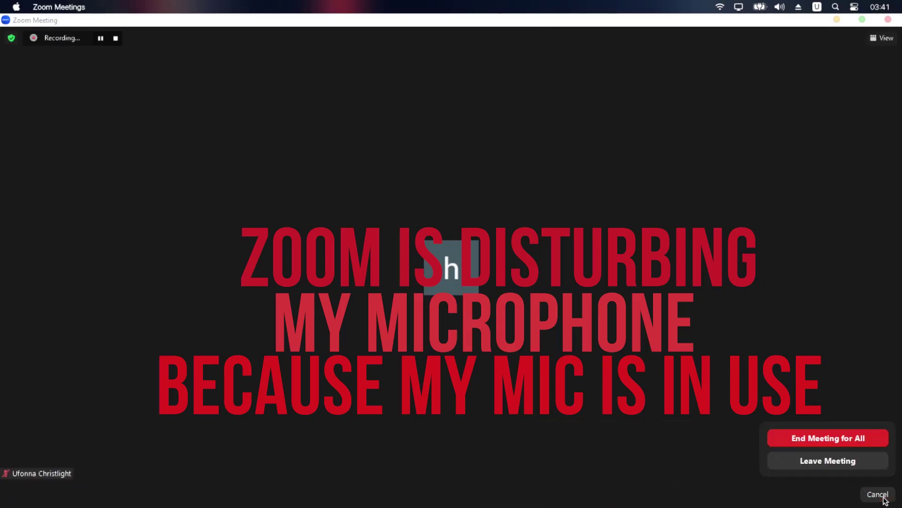
key("Escape")
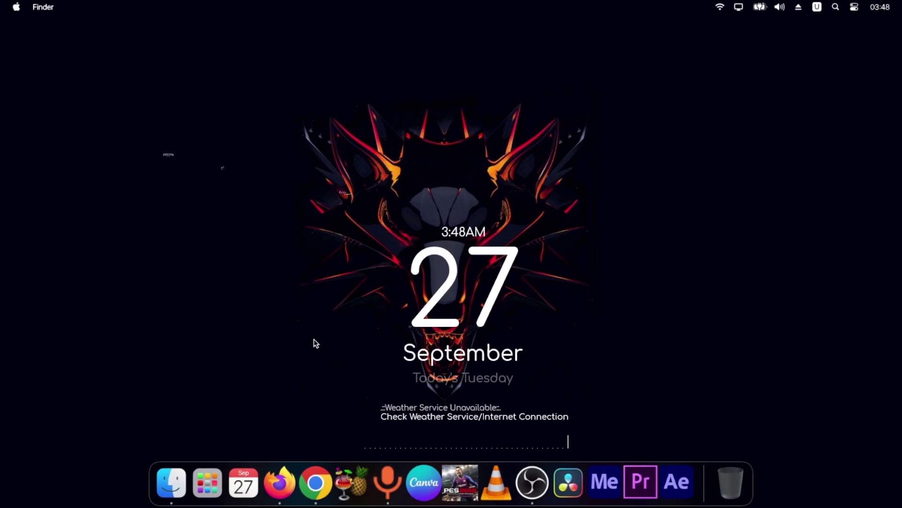
Bring Firefox forward and scroll through the flashbackrecorder.com recording features
left_click(278, 474)
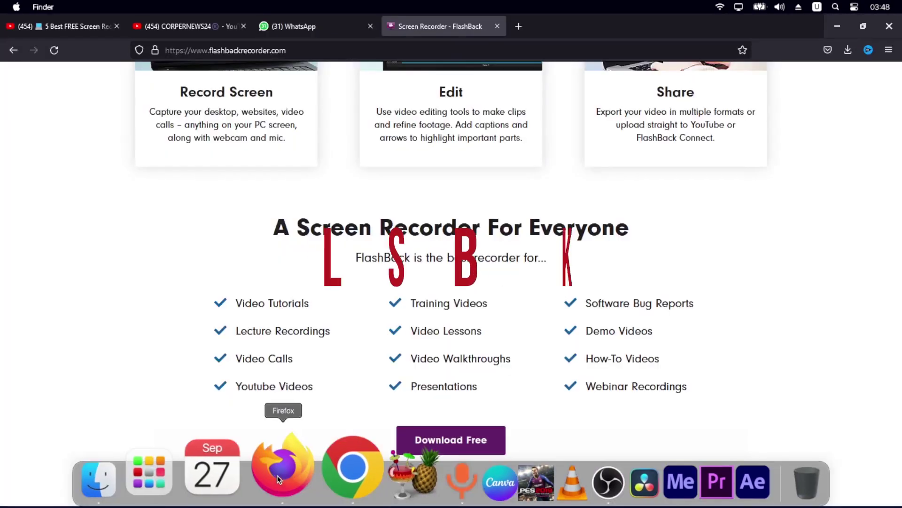
scroll(639, 214, "up", 10)
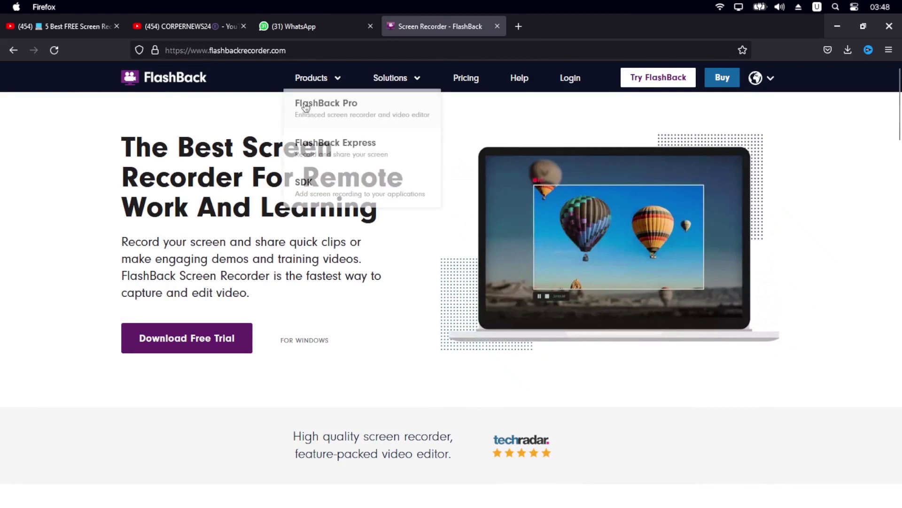
scroll(334, 205, "down", 20)
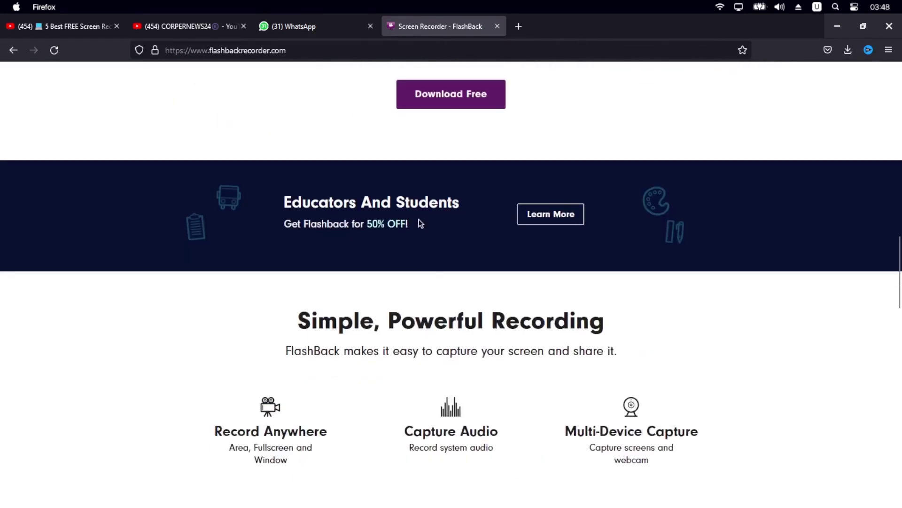
scroll(456, 228, "up", 3)
scroll(533, 212, "up", 6)
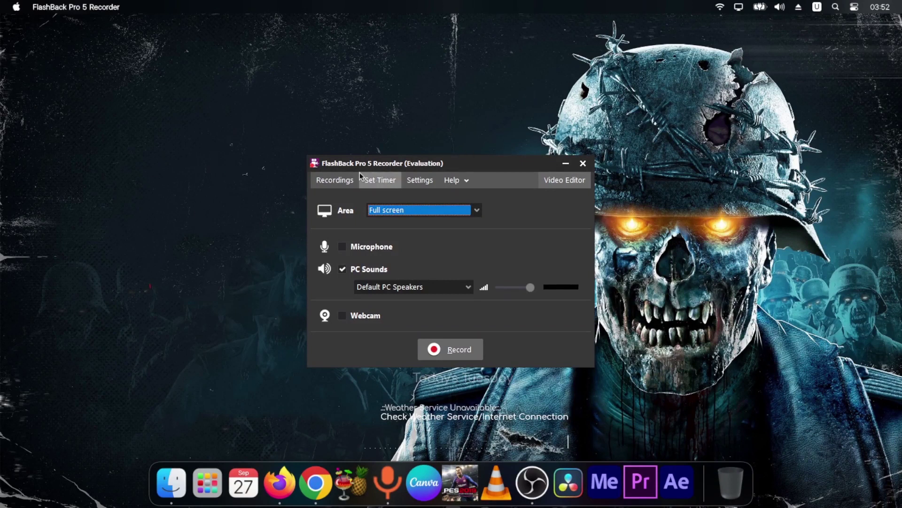
left_click(477, 210)
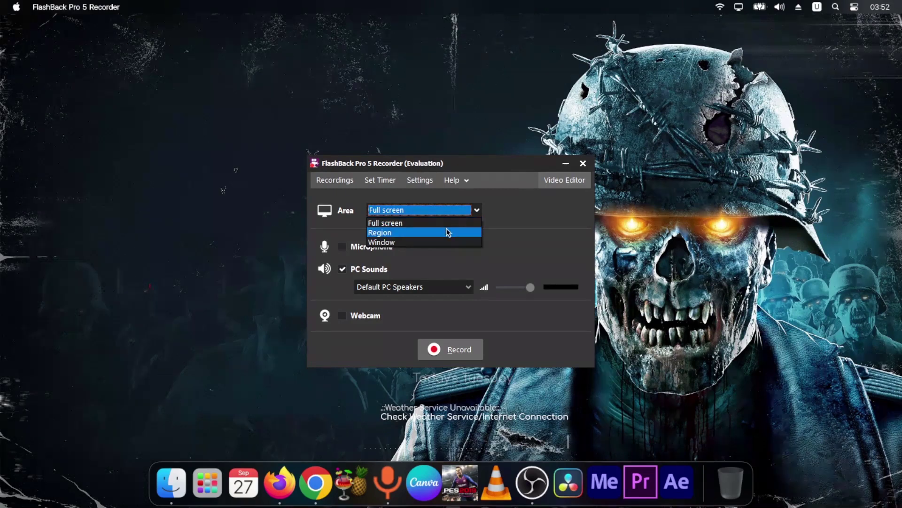
left_click(477, 209)
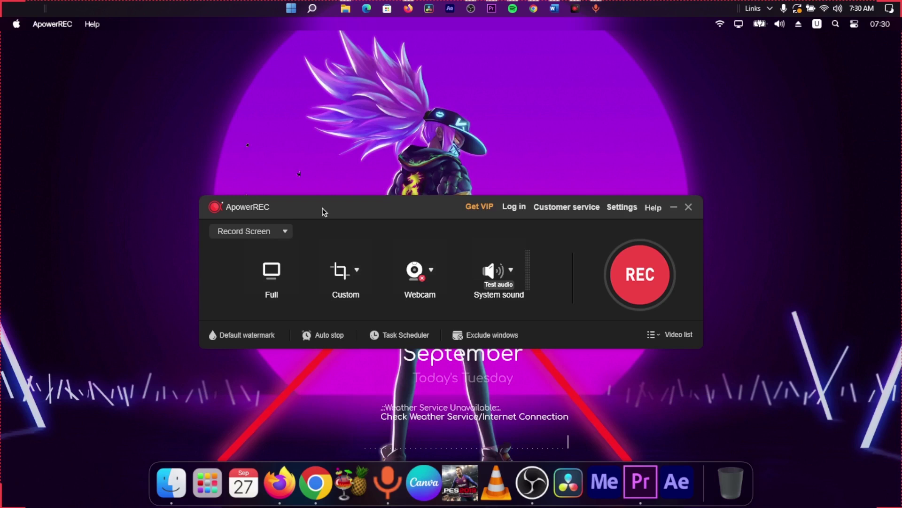
Check the recording mode list, keep Record Screen, and choose Custom area capture
left_click(271, 234)
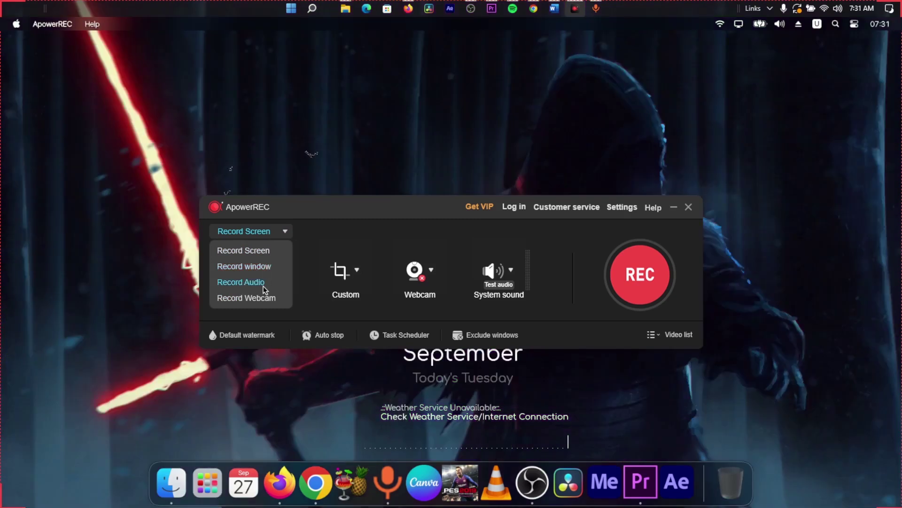
left_click(296, 237)
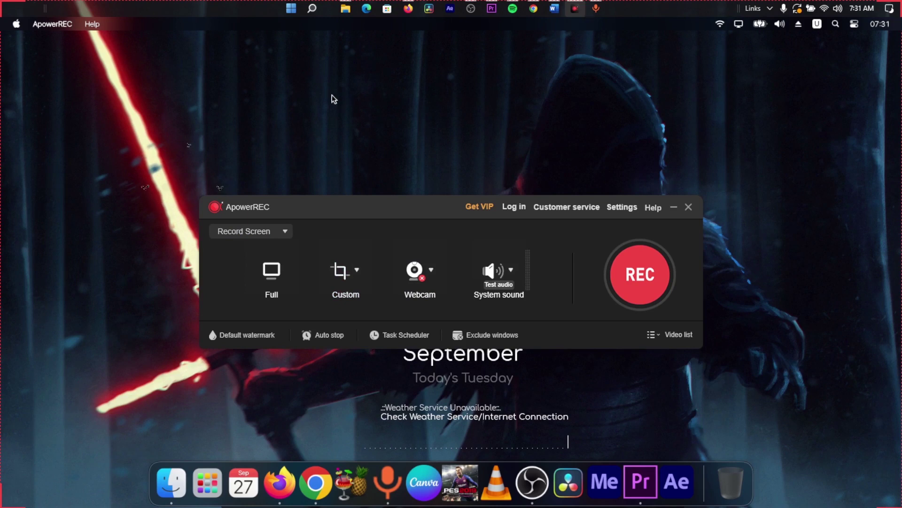
left_click(341, 273)
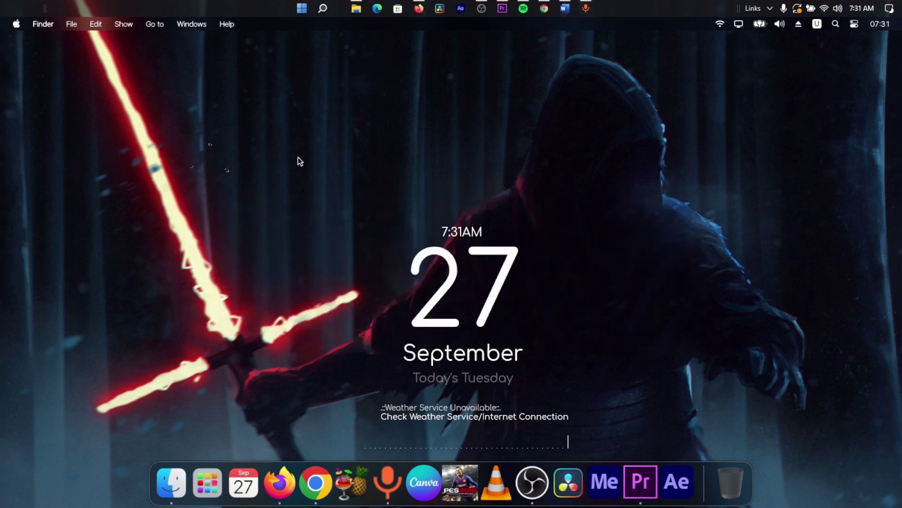
Drag a 400 x 150 region at the upper left and confirm it as the capture area
left_click_drag(141, 141, 366, 225)
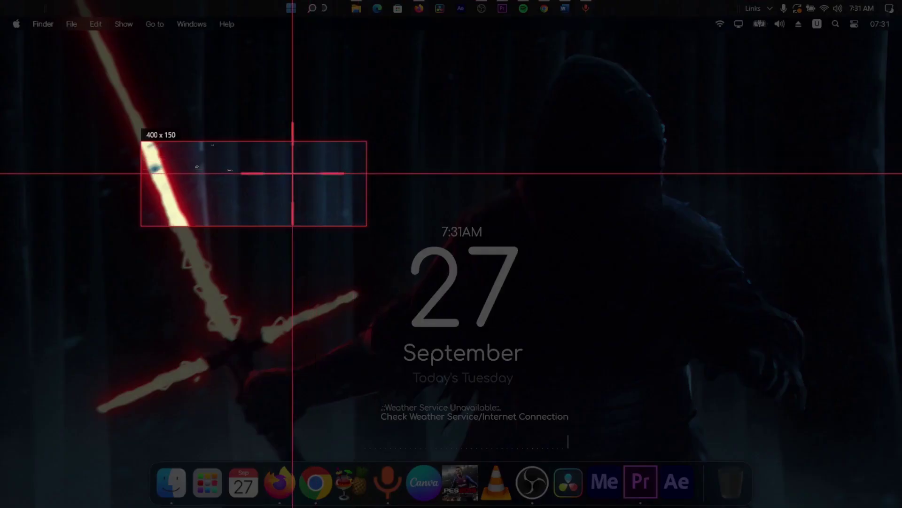
left_click(293, 173)
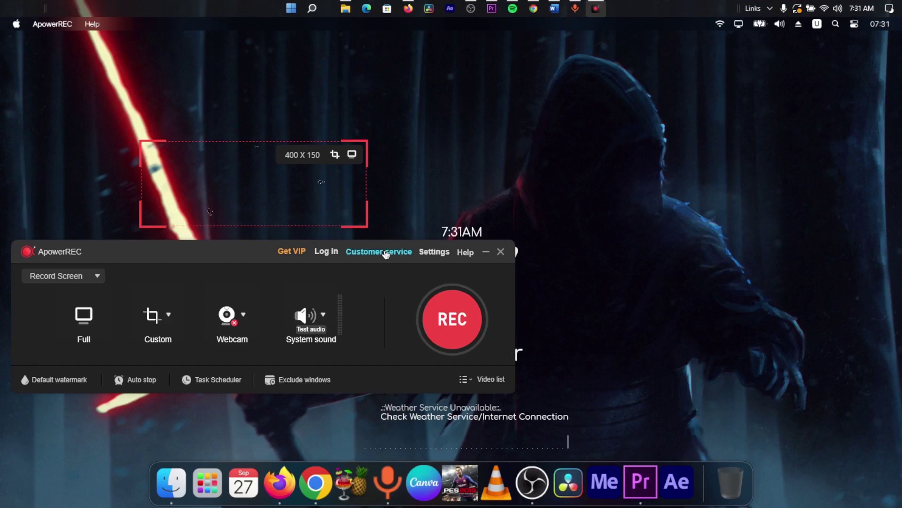